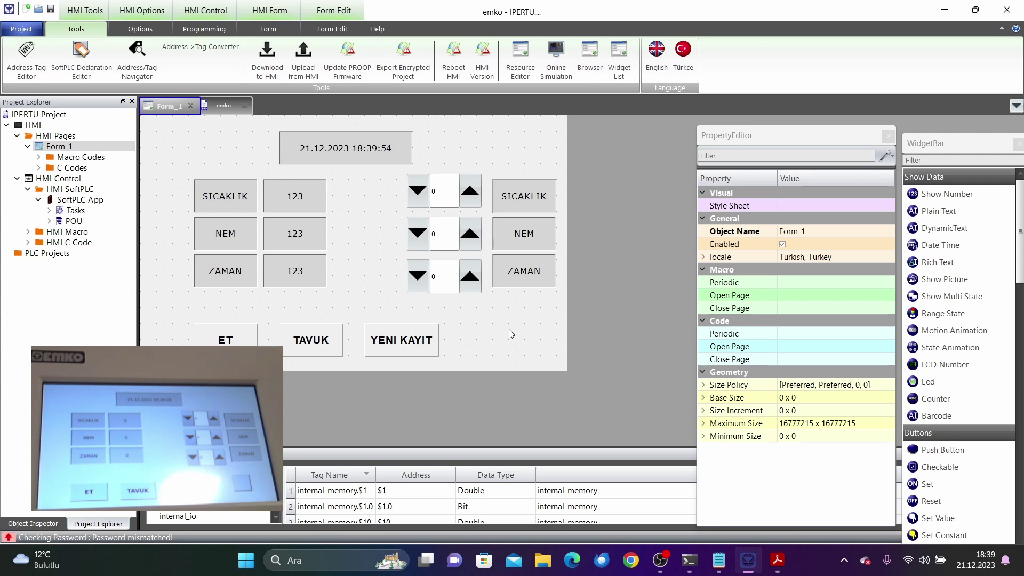
# Step: Open the HMI settings and check target IP 192.168.0.17 and the upload password
pyautogui.moveTo(30, 125); pyautogui.dragTo(31, 127)
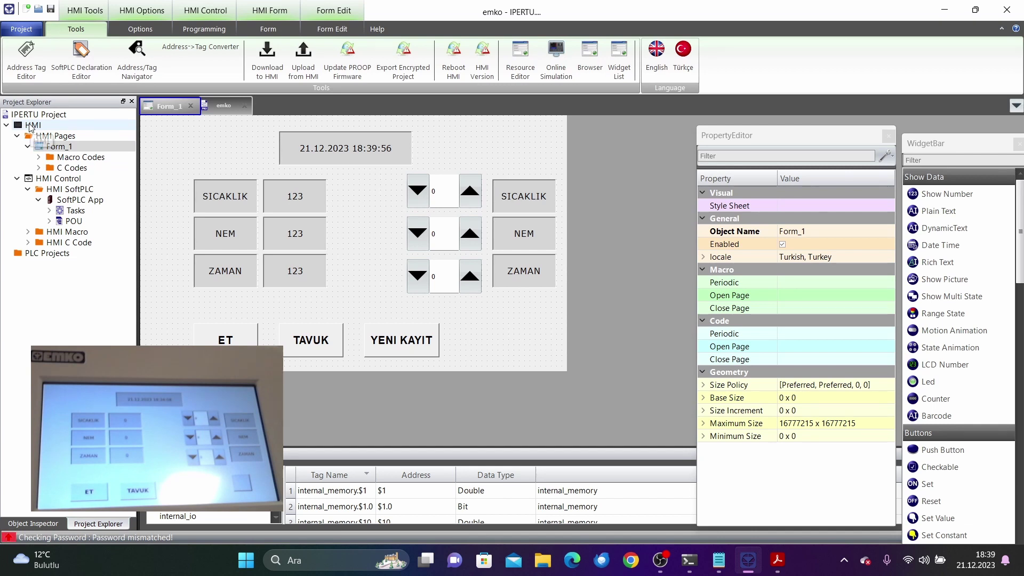
pyautogui.doubleClick(31, 127)
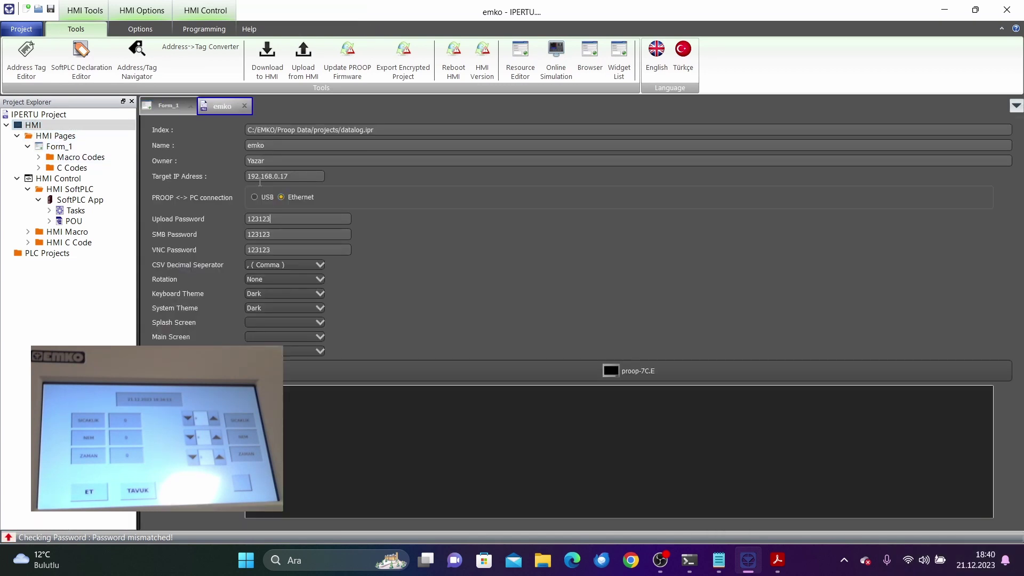
pyautogui.moveTo(297, 177); pyautogui.dragTo(239, 176)
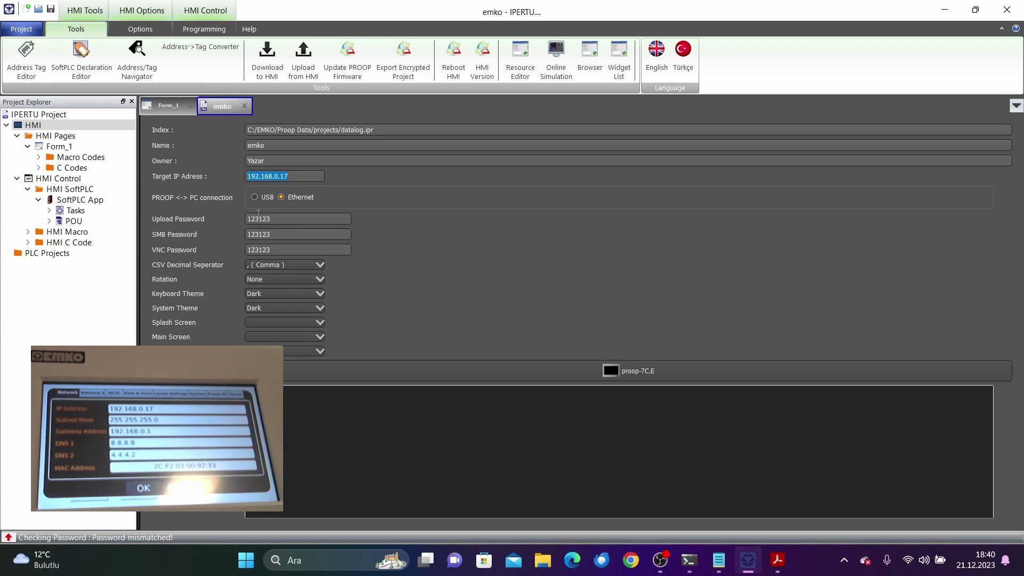
pyautogui.click(294, 179)
pyautogui.doubleClick(258, 219)
# Step: Load the panel's noVNC page at 192.168.0.17:6080 in a new browser tab
pyautogui.click(633, 568)
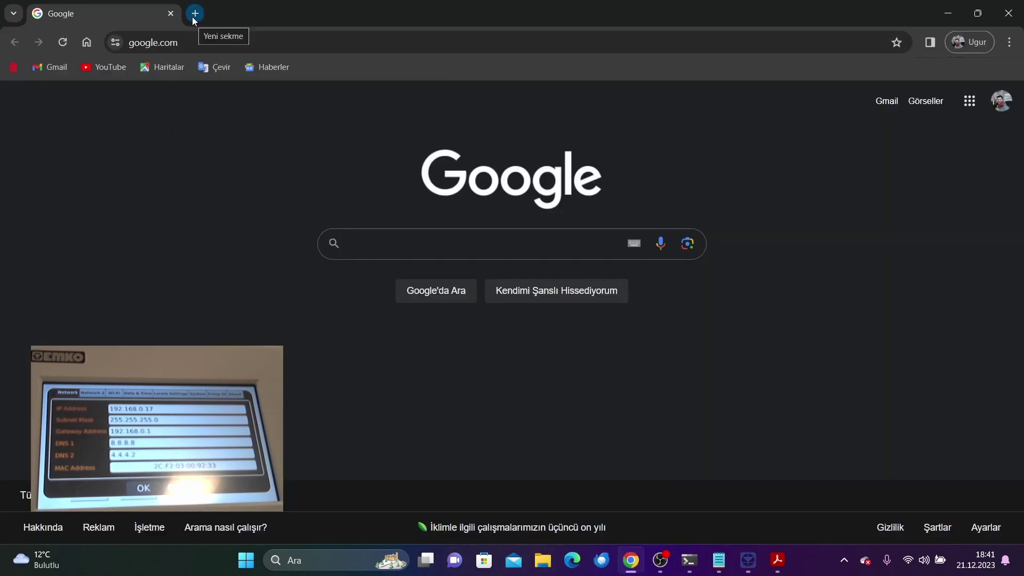
pyautogui.click(195, 13)
pyautogui.click(213, 41)
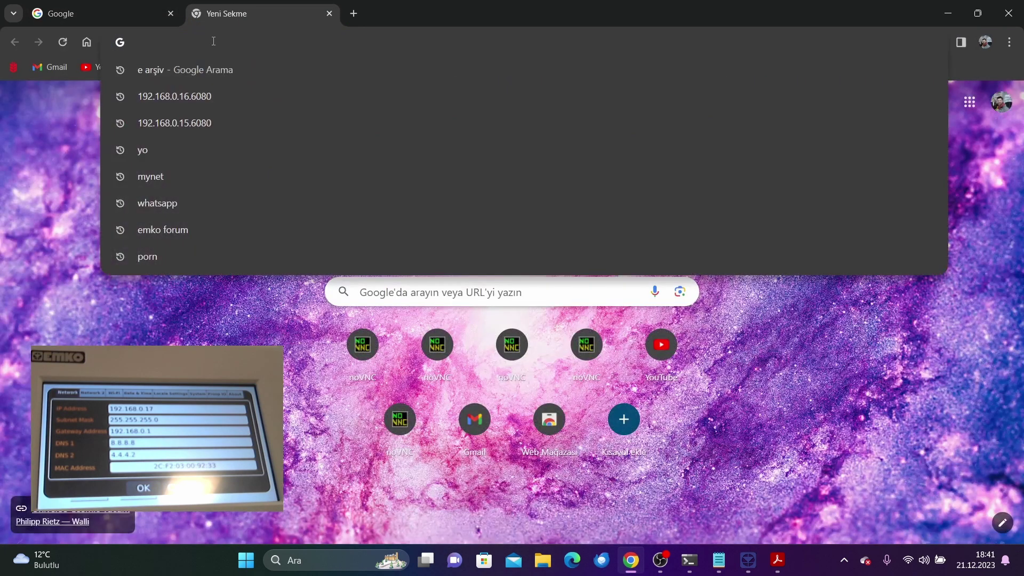
pyautogui.write('192.168.0.')
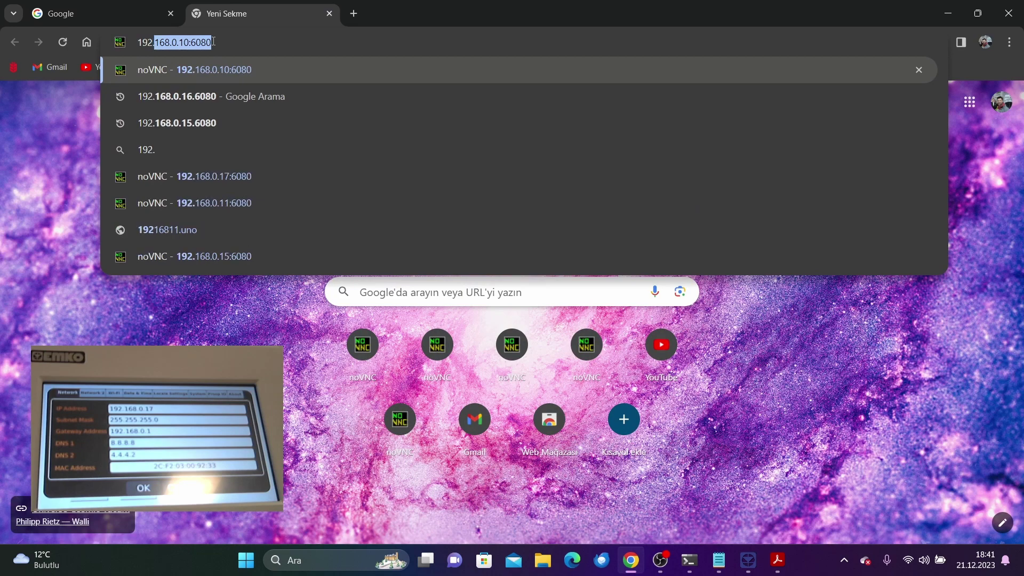
pyautogui.write('17')
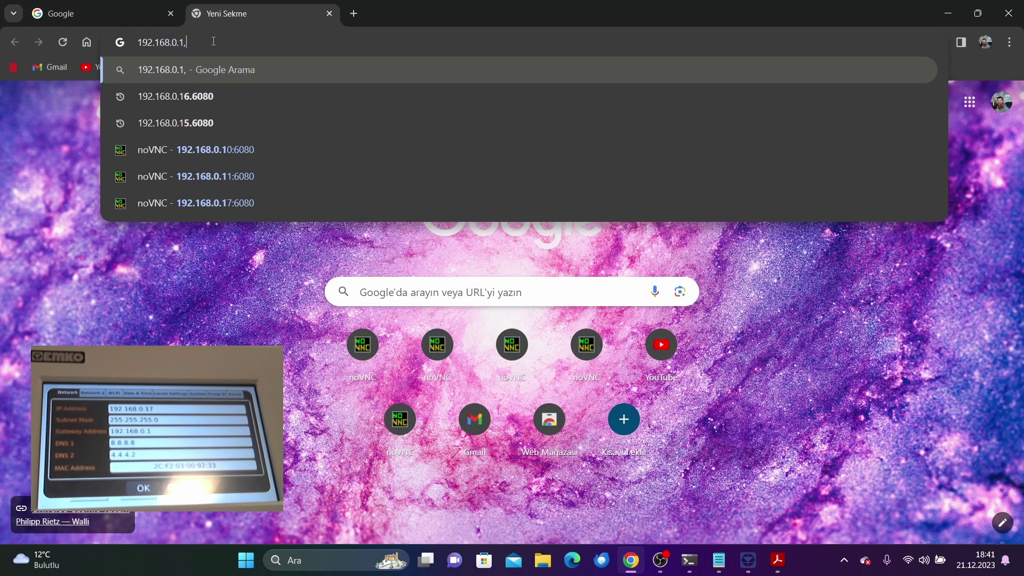
pyautogui.write(':')
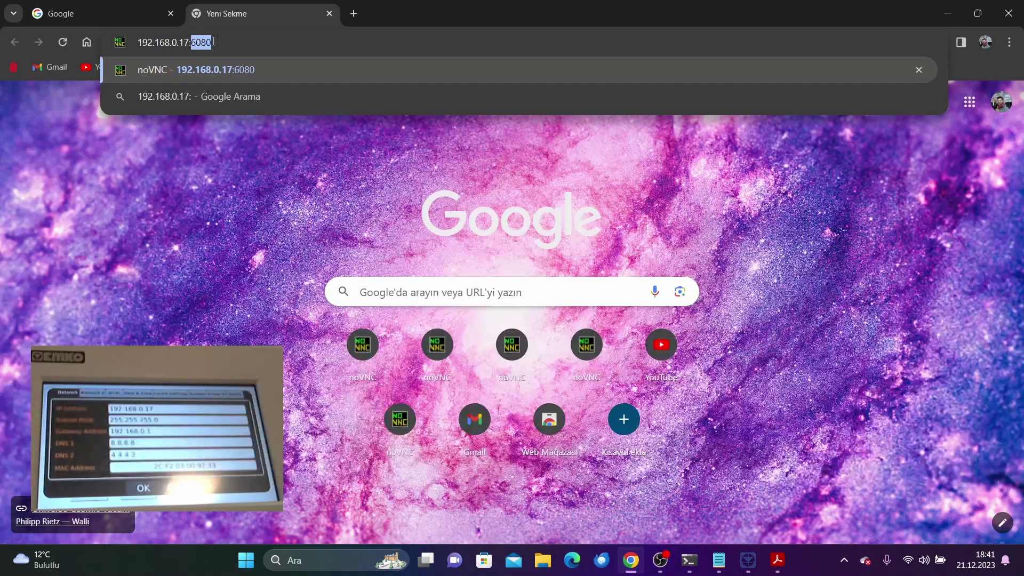
pyautogui.write('60')
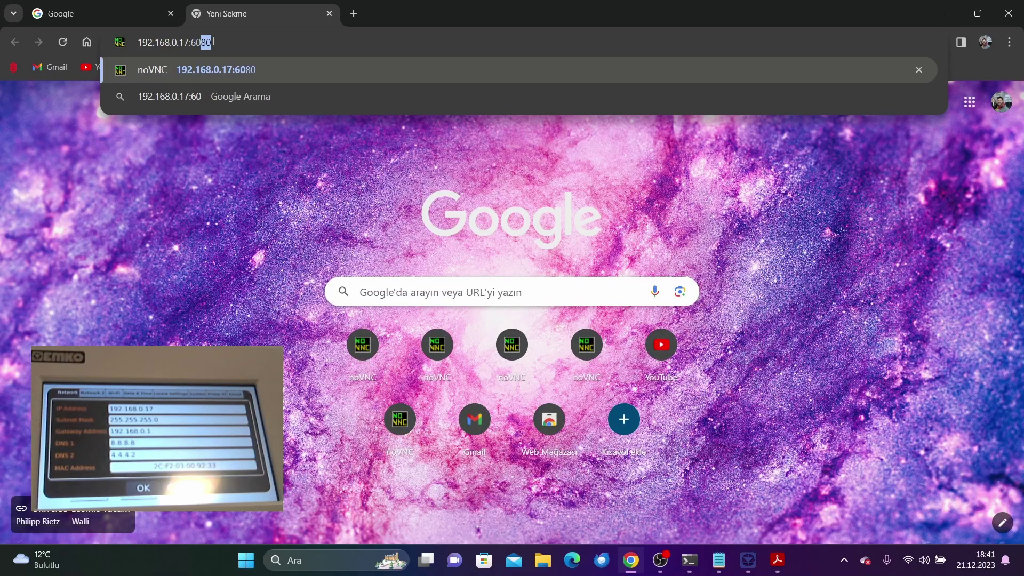
pyautogui.write('80')
pyautogui.press('Return')
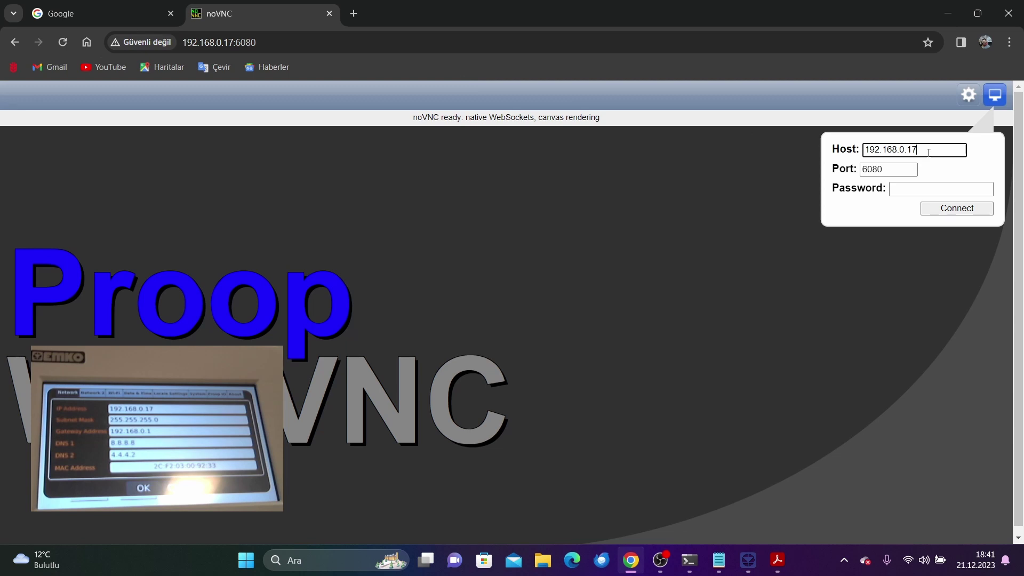
# Step: Check the host address and enter the VNC password from IPERTU IDE into noVNC
pyautogui.moveTo(928, 150); pyautogui.dragTo(868, 149)
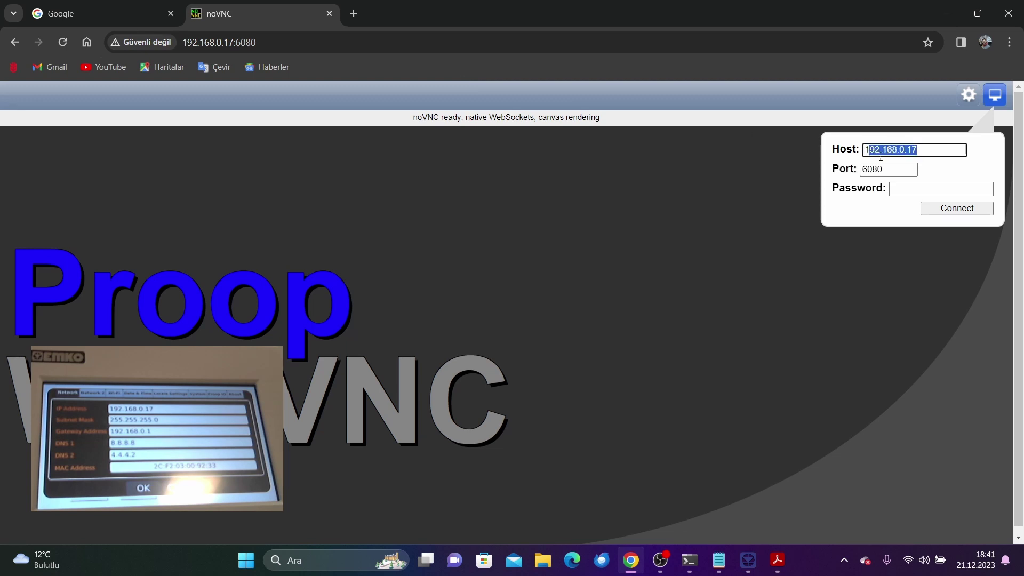
pyautogui.click(920, 193)
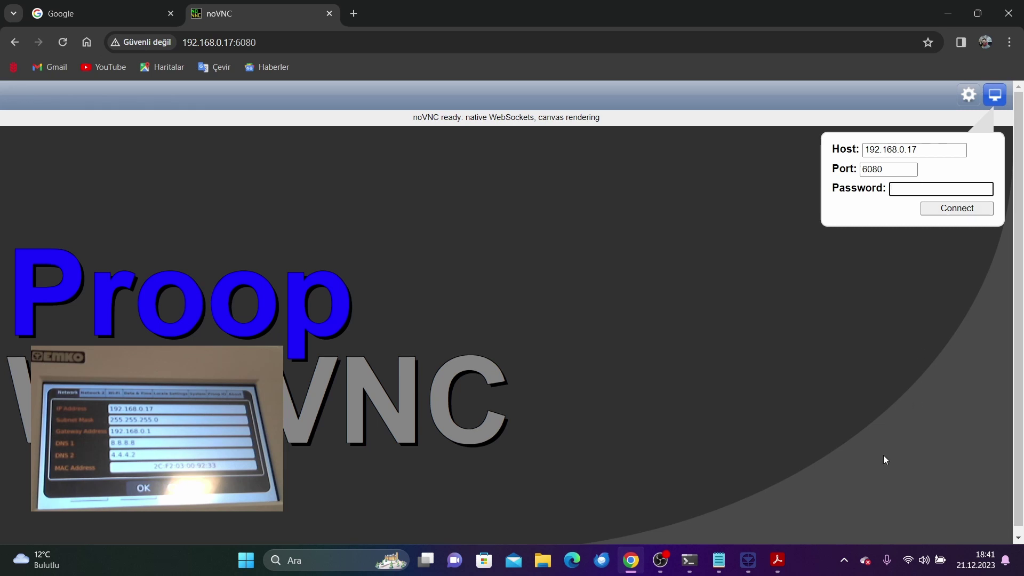
pyautogui.click(751, 561)
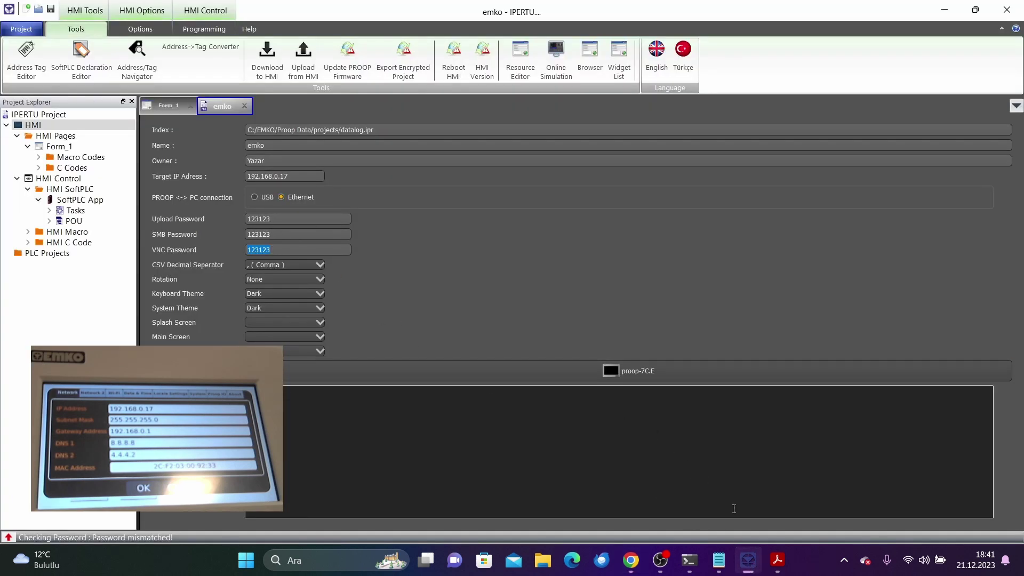
pyautogui.click(631, 560)
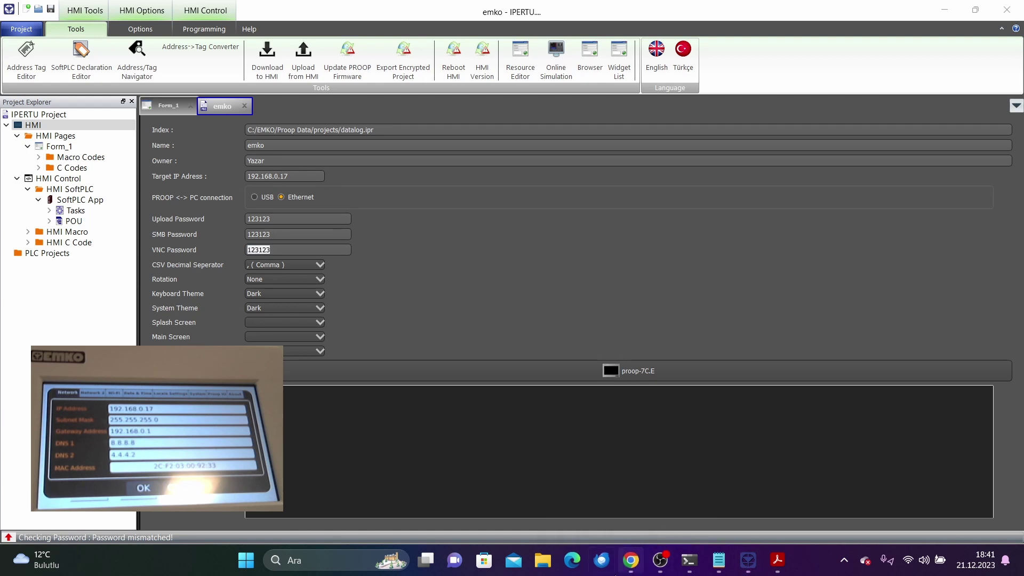
pyautogui.write('1')
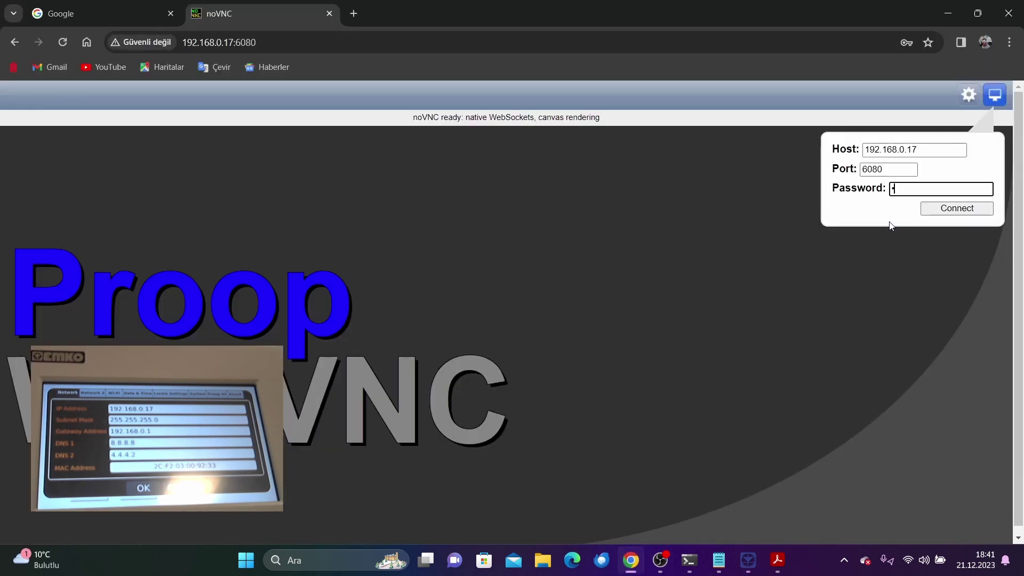
pyautogui.write('23123')
# Step: Connect noVNC to the panel, close its network settings screen, then close the browser
pyautogui.click(945, 212)
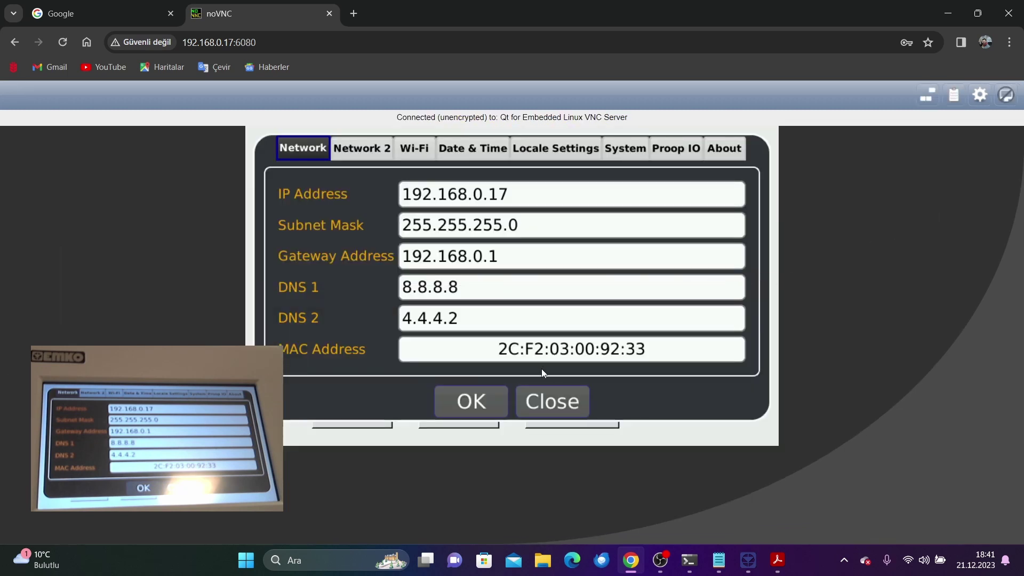
pyautogui.click(555, 399)
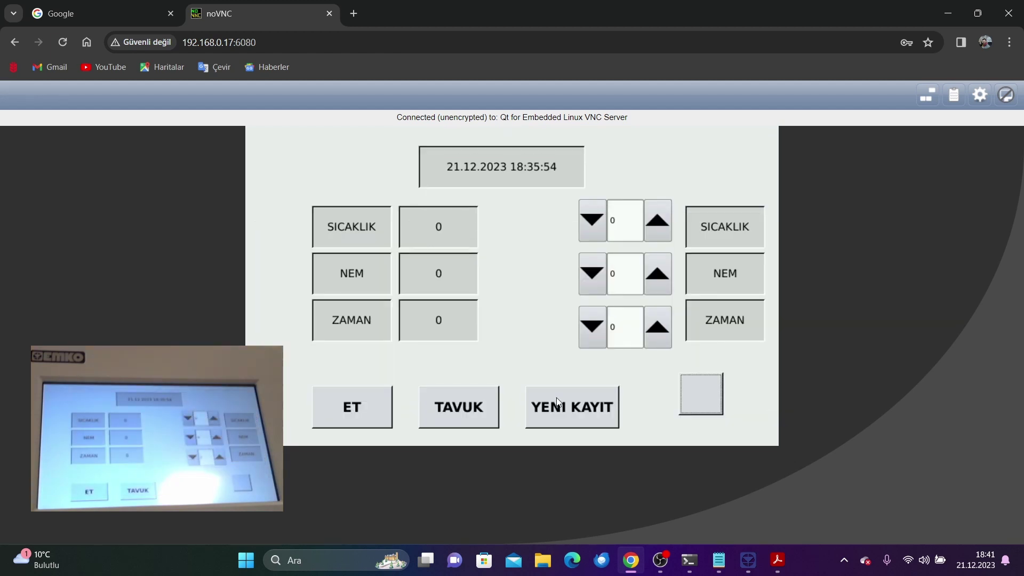
pyautogui.click(1010, 11)
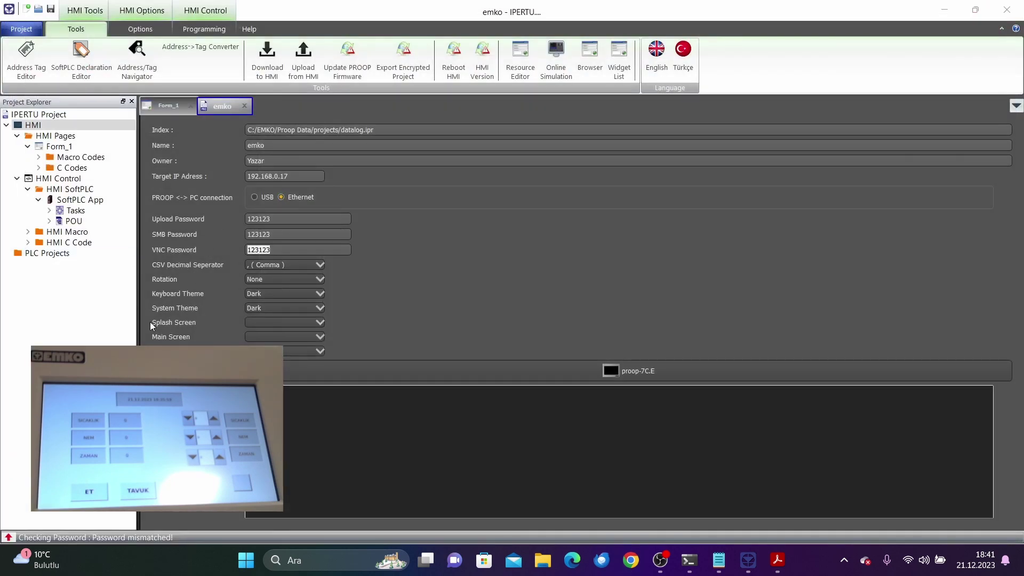
pyautogui.click(543, 561)
pyautogui.click(262, 47)
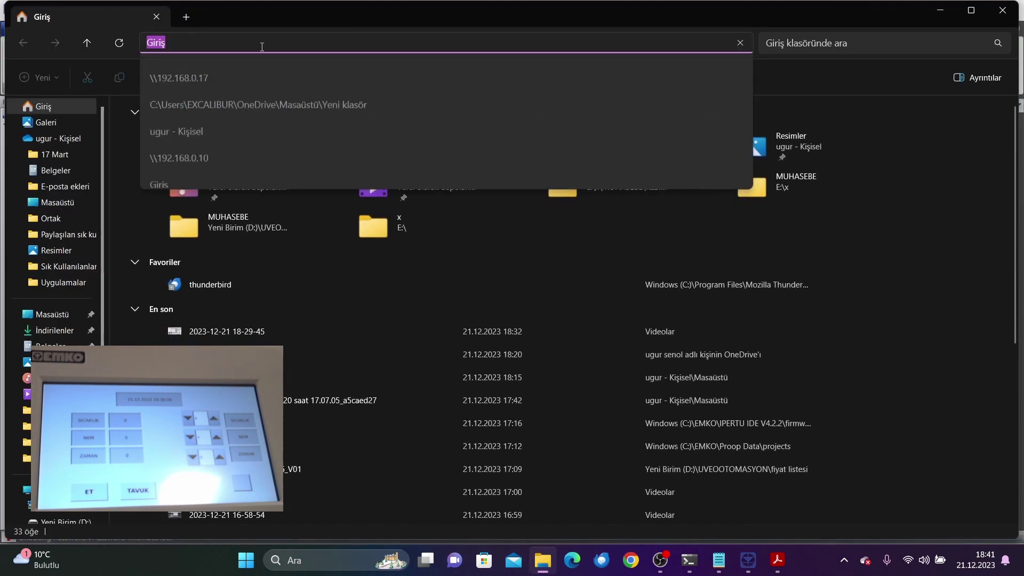
pyautogui.press('Down')
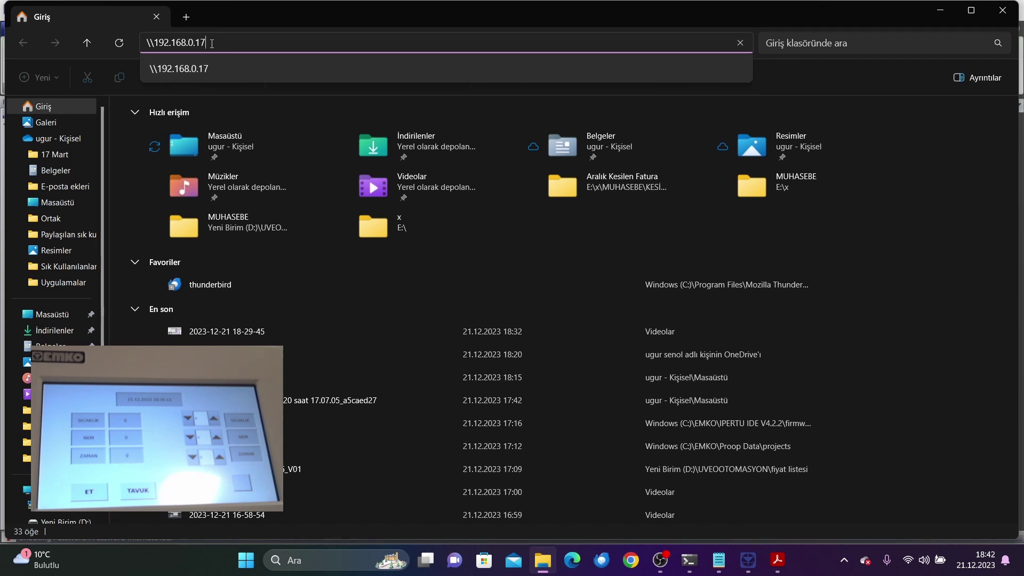
pyautogui.press('Return')
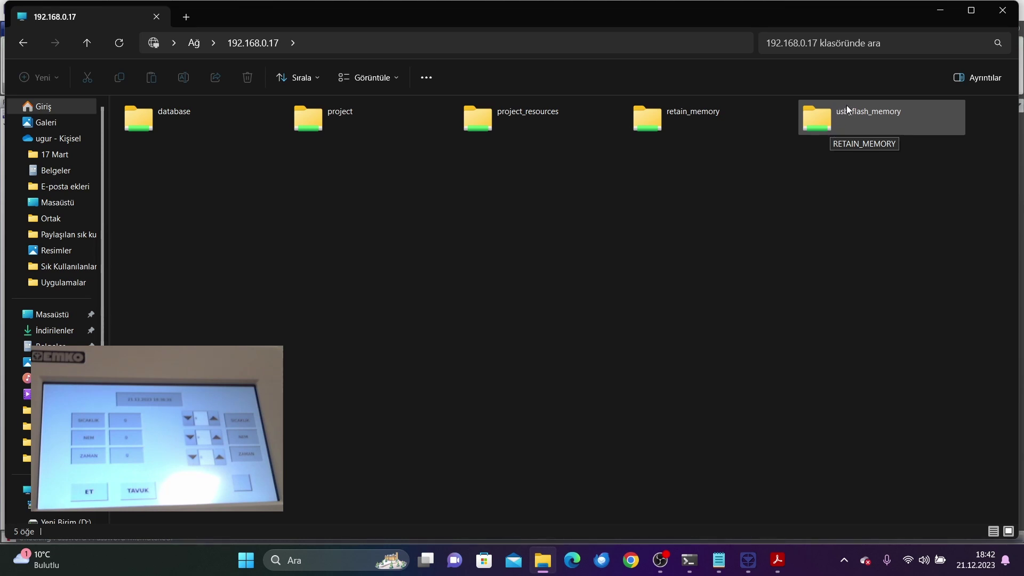
pyautogui.click(991, 13)
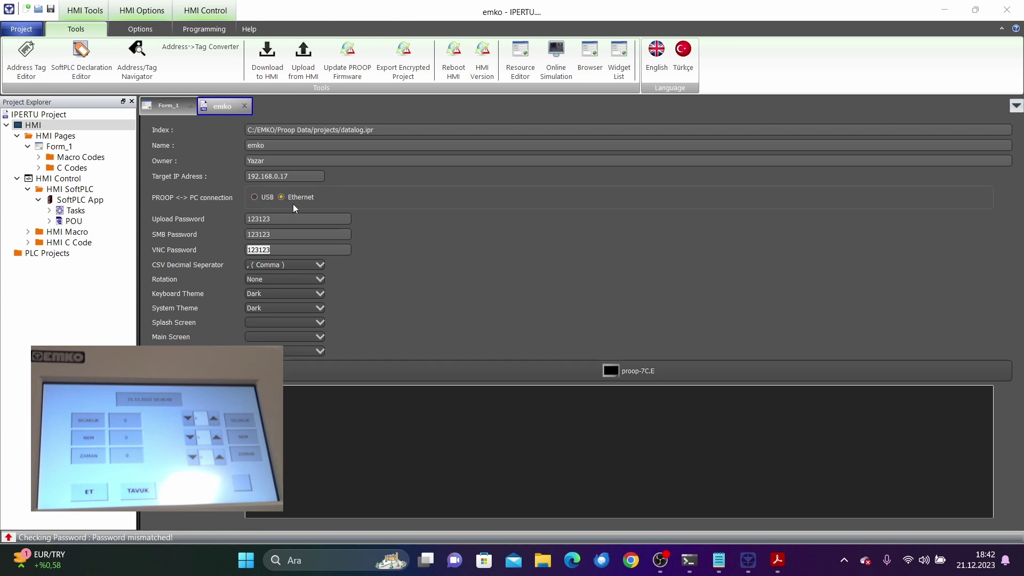
# Step: Start Download to HMI and open Form_1 for editing
pyautogui.click(269, 66)
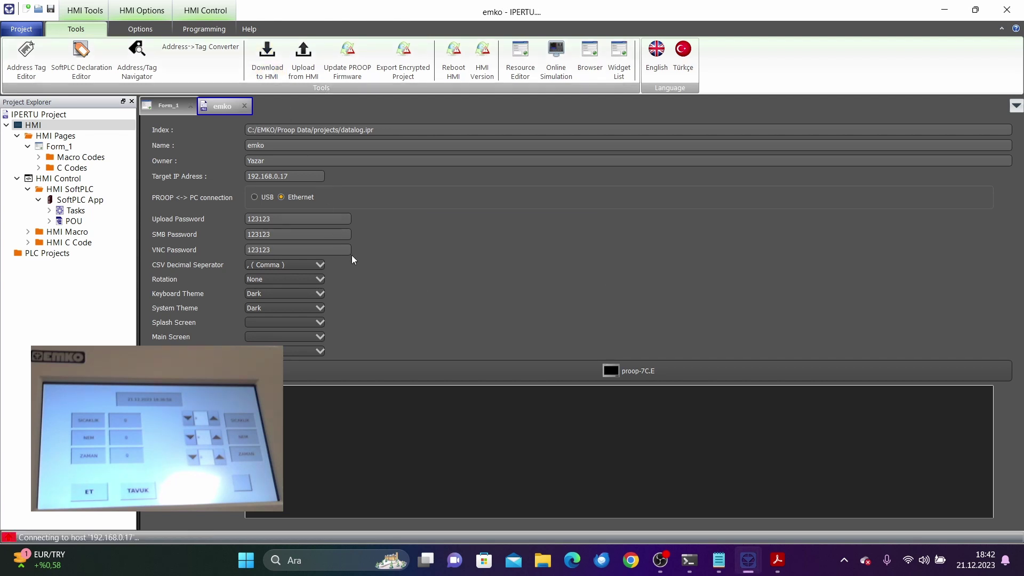
pyautogui.doubleClick(58, 146)
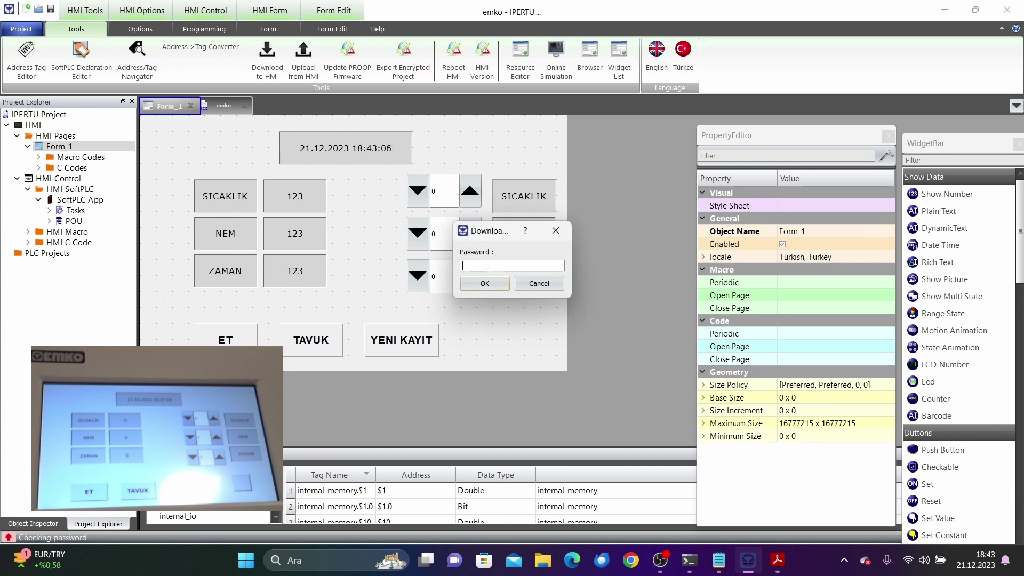
# Step: Enter the download password and confirm to send the project to the panel
pyautogui.write('3456')
pyautogui.click(483, 284)
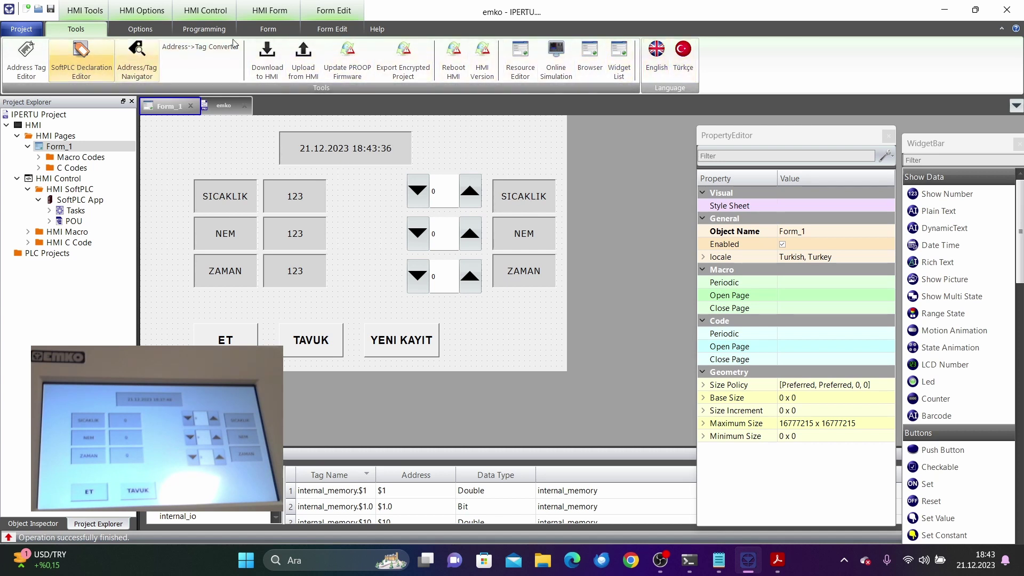
# Step: Open ipertu_manual_en.pdf from Help and scroll to section A.4.2.3.4 Connecting to SMB Server
pyautogui.click(377, 28)
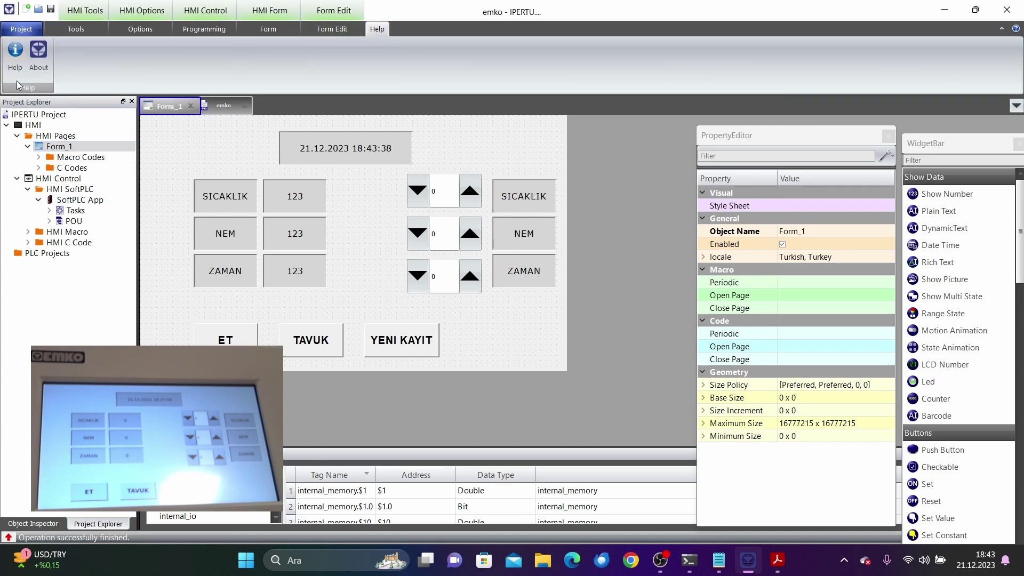
pyautogui.click(15, 57)
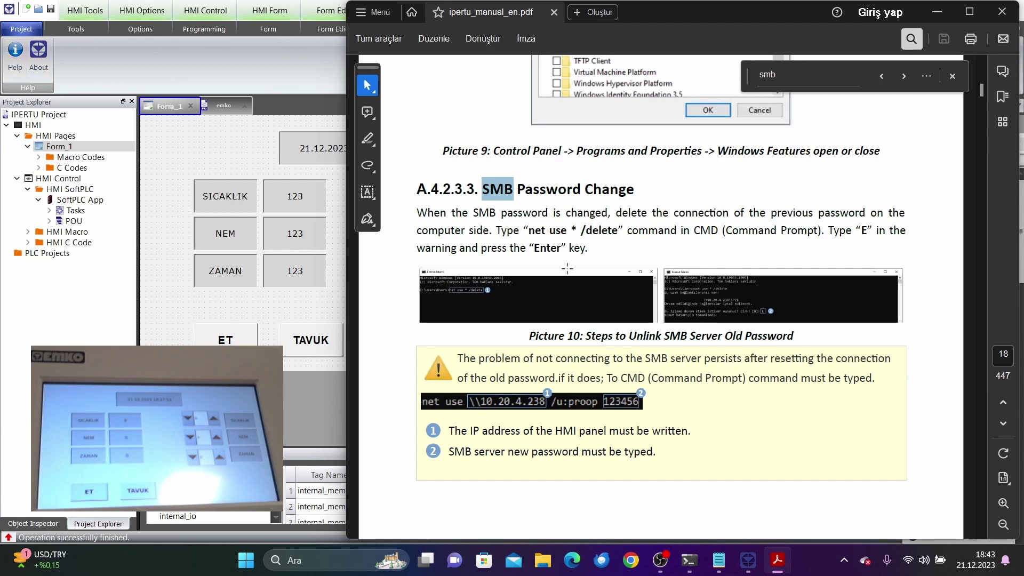
pyautogui.scroll(3, 555, 261)
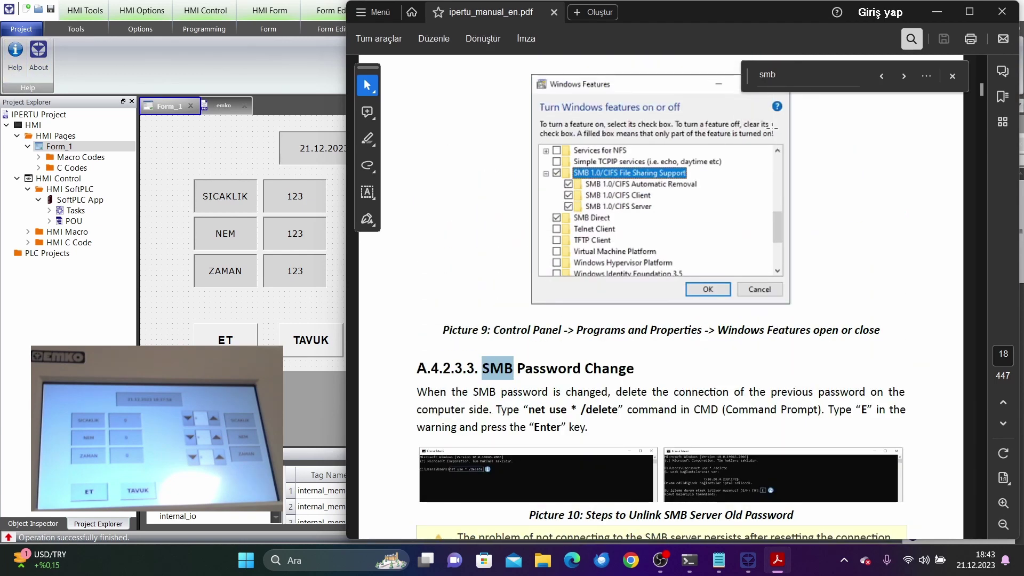
pyautogui.scroll(-2, 793, 94)
pyautogui.scroll(4, 754, 152)
pyautogui.scroll(1, 753, 152)
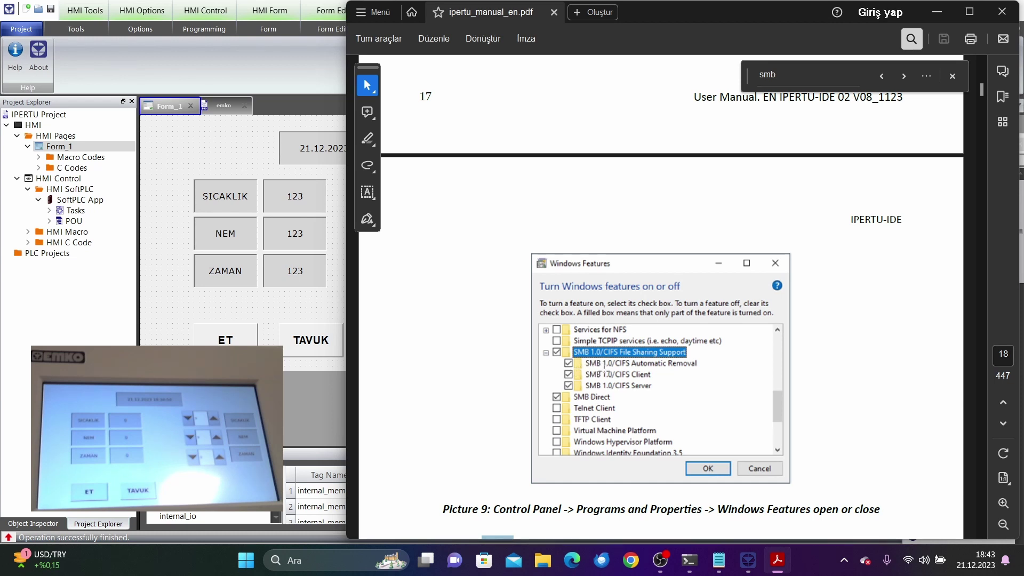
pyautogui.scroll(4, 592, 344)
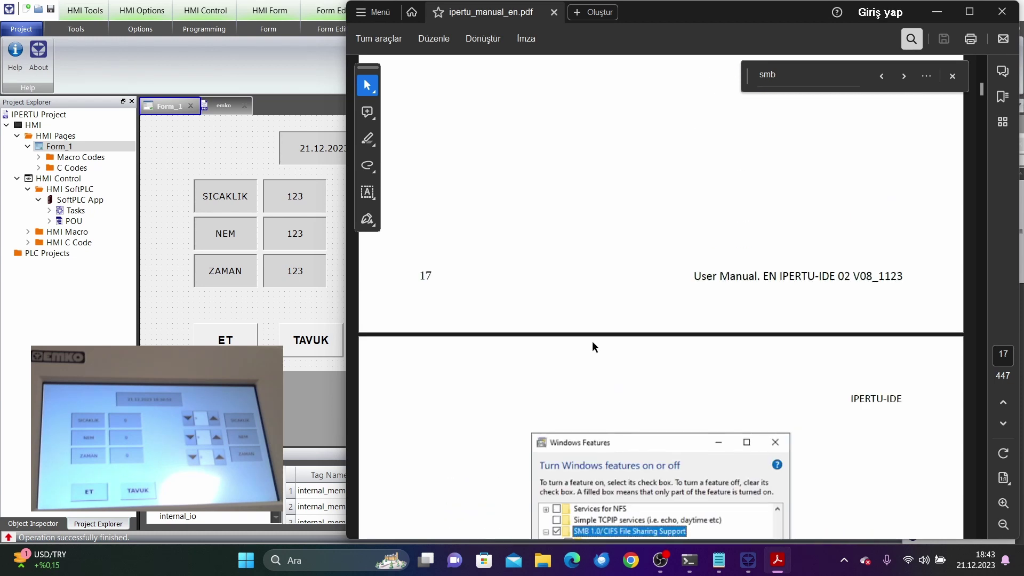
pyautogui.scroll(2, 590, 324)
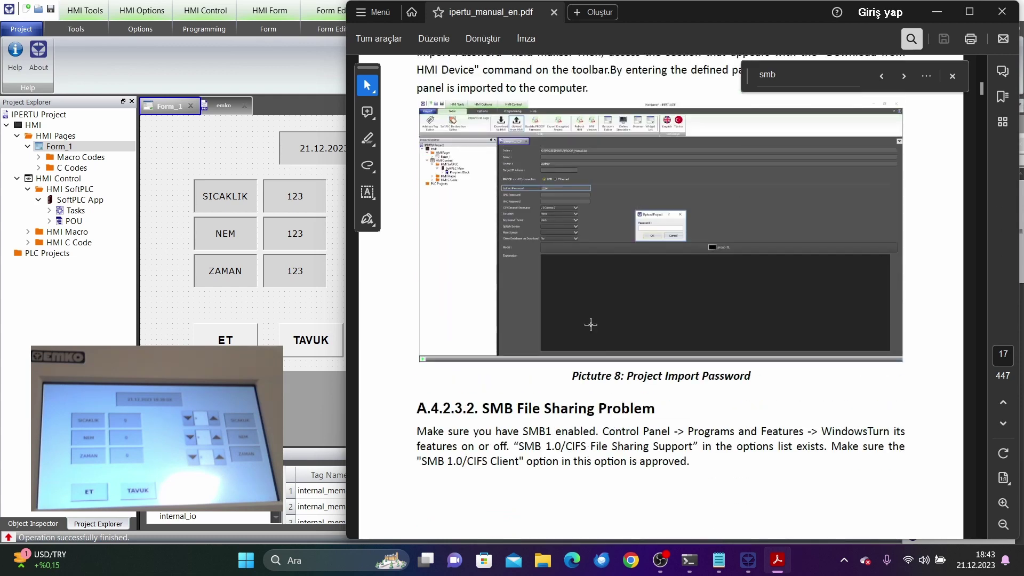
pyautogui.scroll(-8, 590, 325)
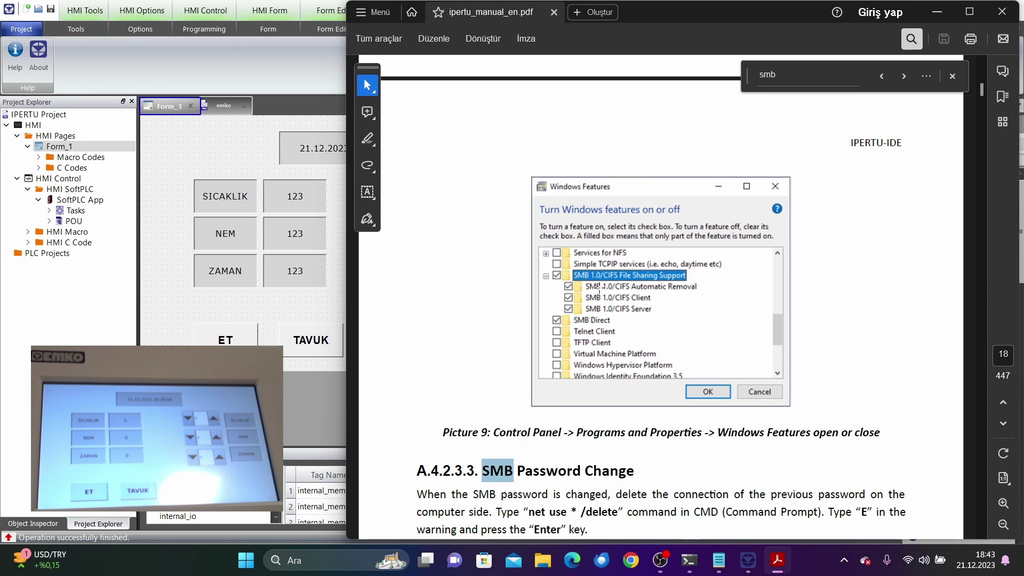
pyautogui.scroll(-12, 588, 293)
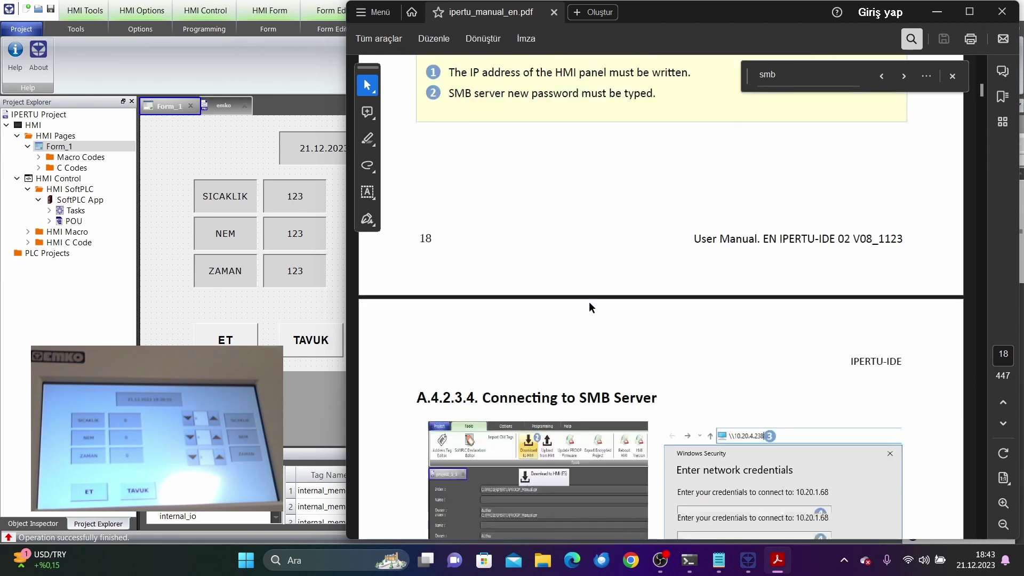
pyautogui.scroll(-4, 590, 301)
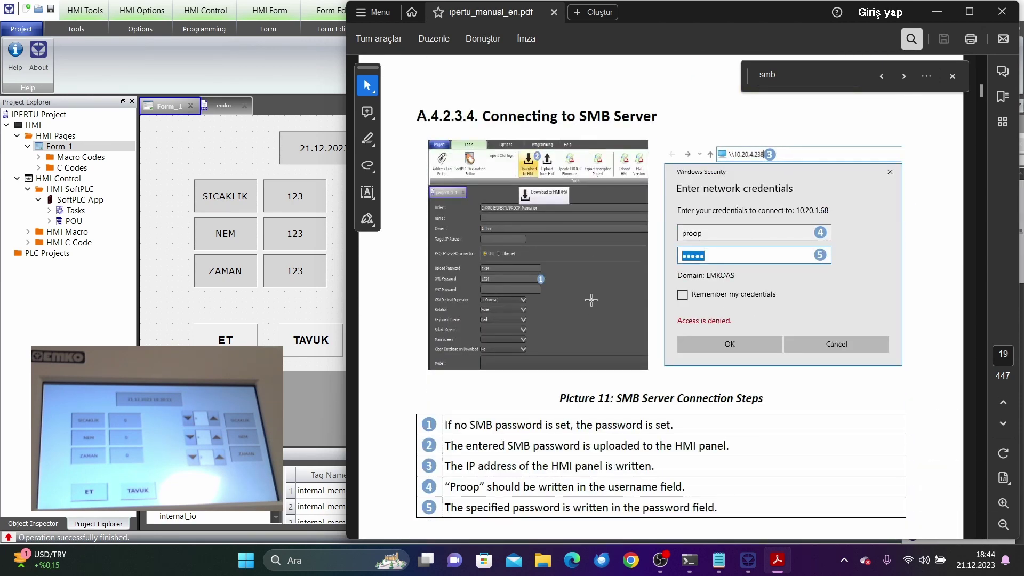